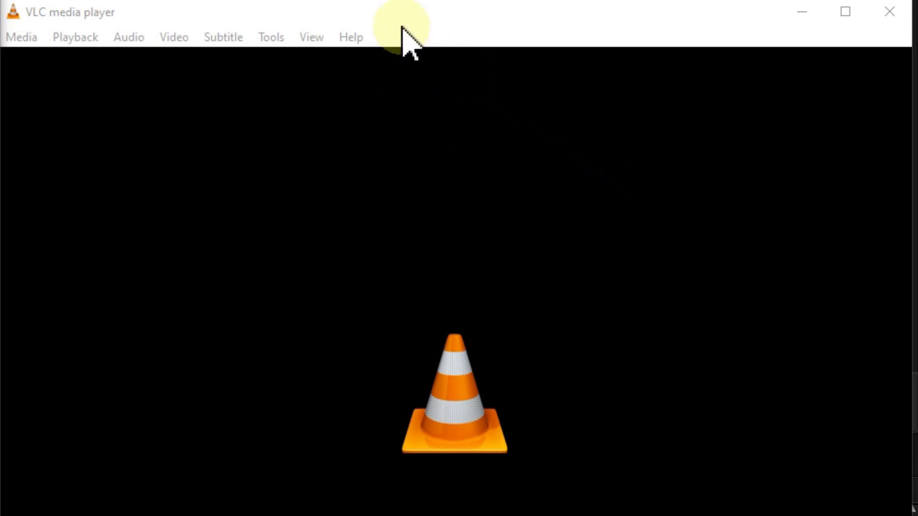
- Set the video output to DirectX (DirectDraw) video output in the preferences and save the change
{"action": "left_click", "coordinate": [267, 38]}
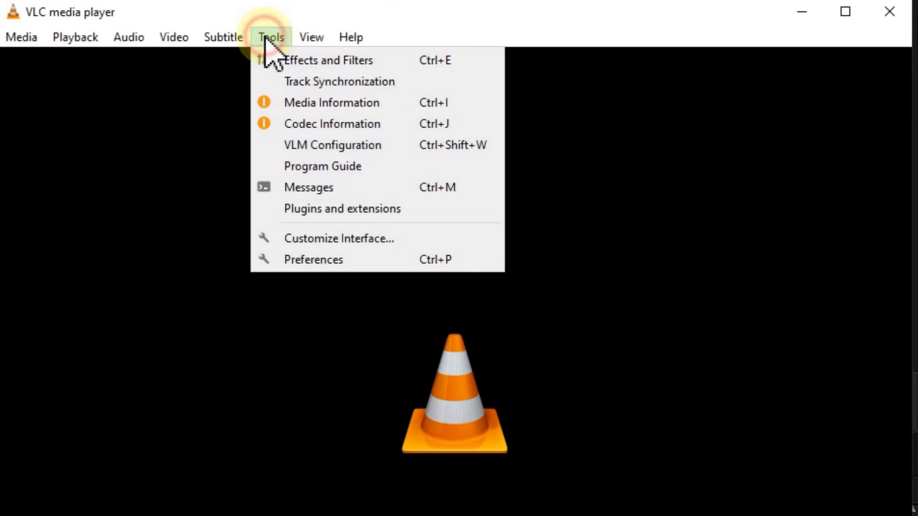
{"action": "left_click", "coordinate": [299, 260]}
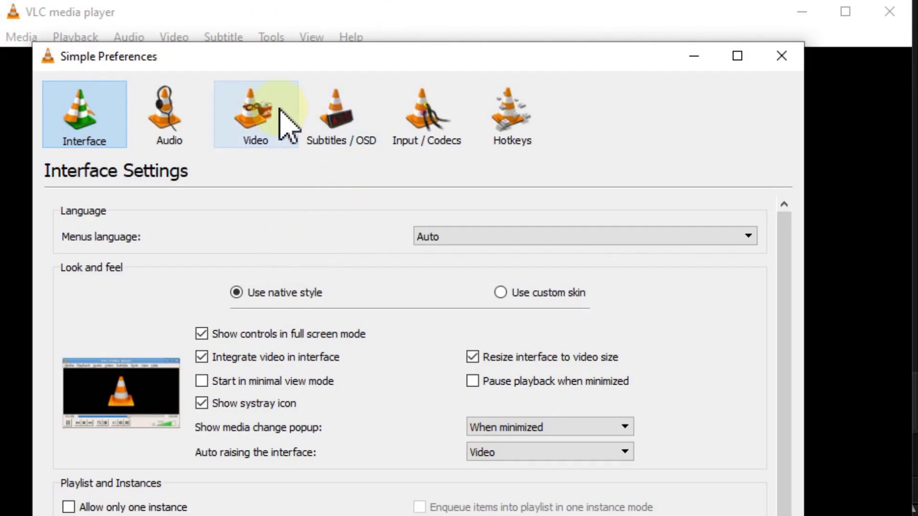
{"action": "left_click", "coordinate": [260, 112]}
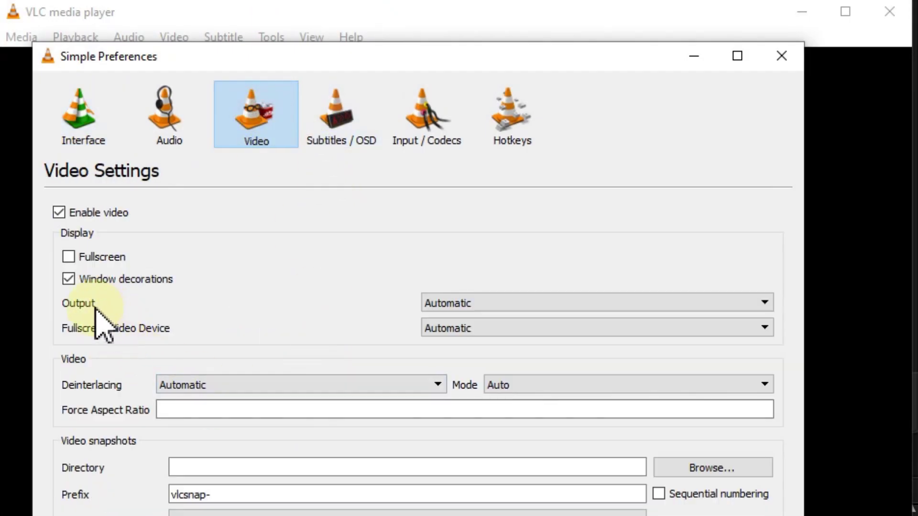
{"action": "left_click", "coordinate": [707, 301]}
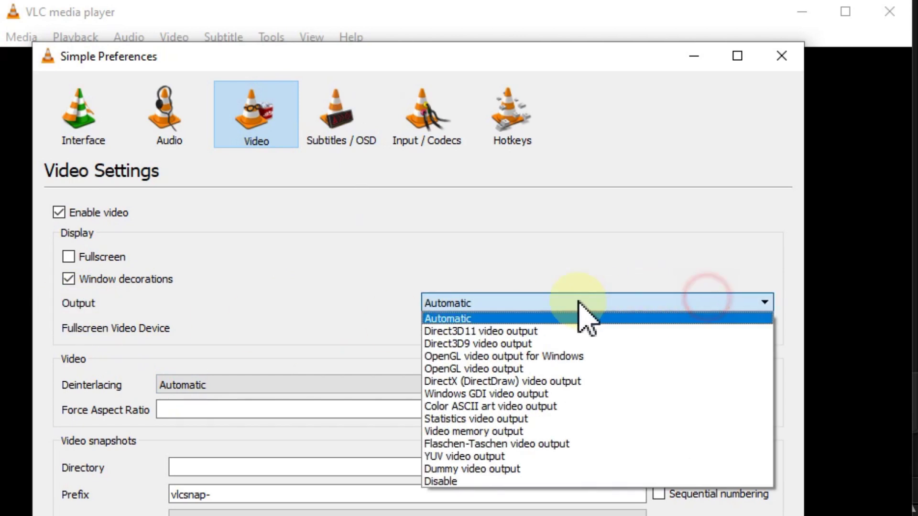
{"action": "left_click", "coordinate": [478, 382]}
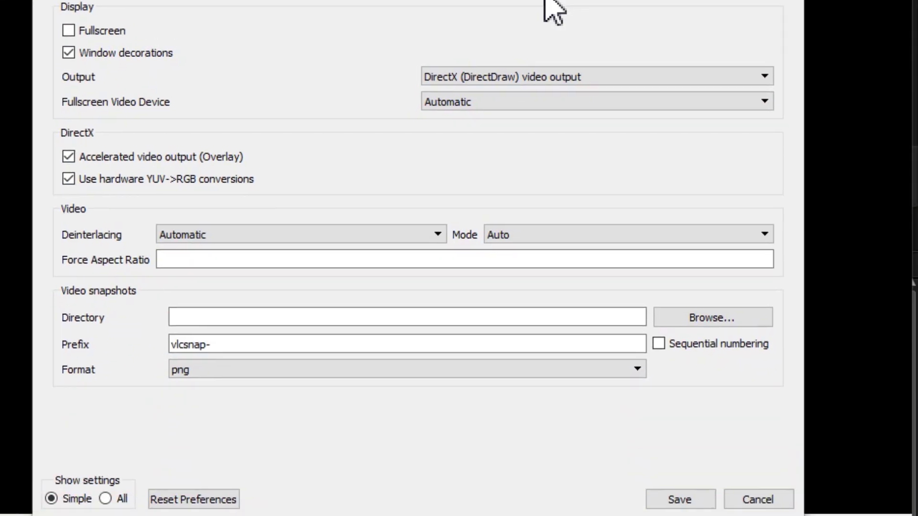
{"action": "left_click", "coordinate": [686, 508]}
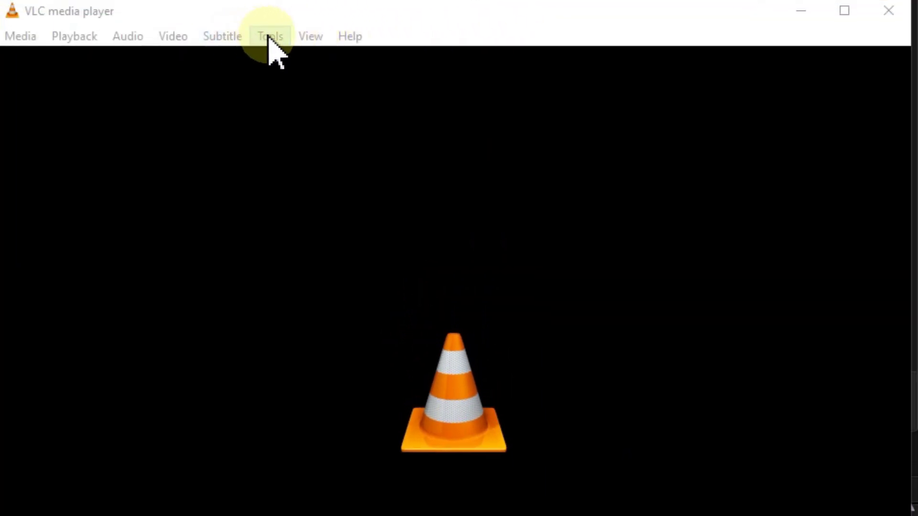
- Show all preferences and bring up the Advanced caching values of the Input / Codecs category
{"action": "left_click", "coordinate": [268, 38]}
{"action": "left_click", "coordinate": [295, 262]}
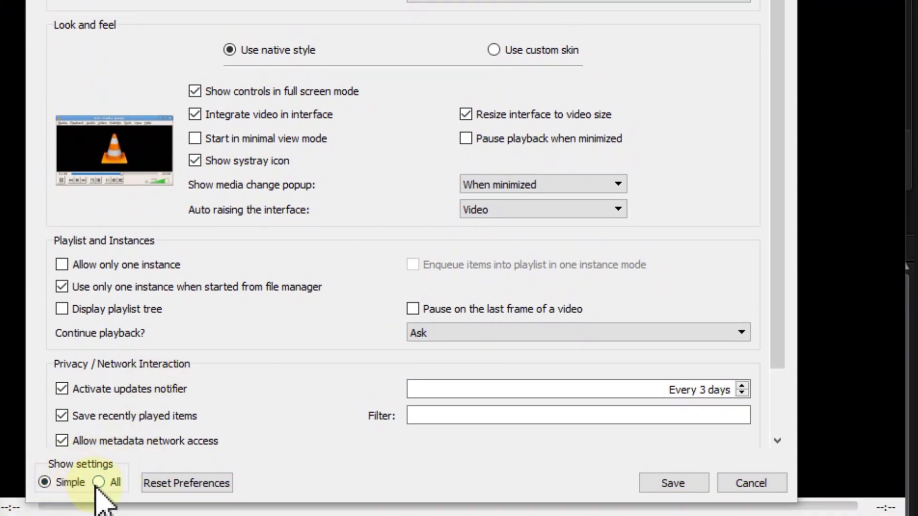
{"action": "left_click", "coordinate": [98, 482]}
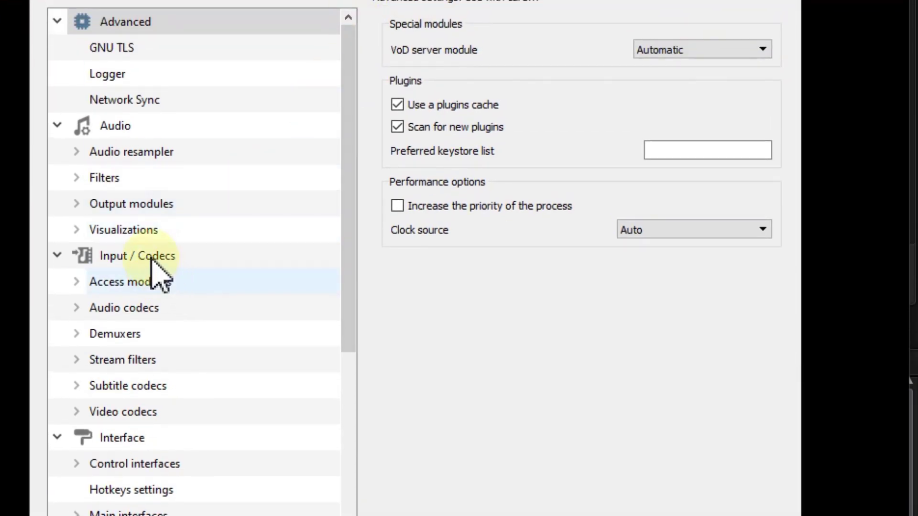
{"action": "left_click", "coordinate": [154, 262]}
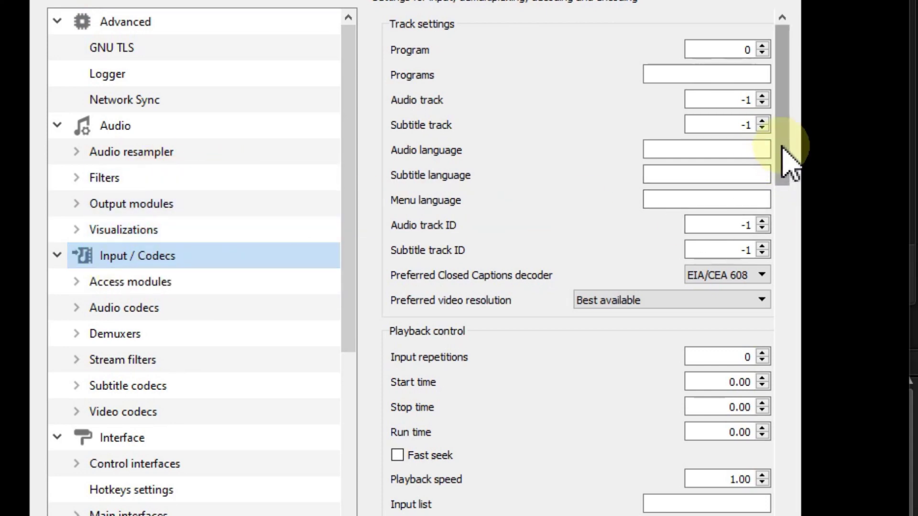
{"action": "left_click_drag", "start_coordinate": [789, 162], "coordinate": [875, 441]}
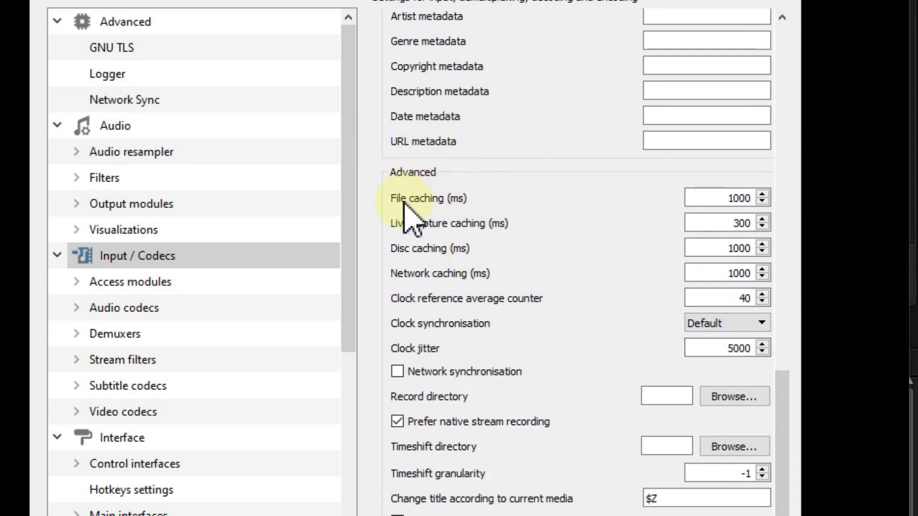
{"action": "mouse_move", "coordinate": [431, 201]}
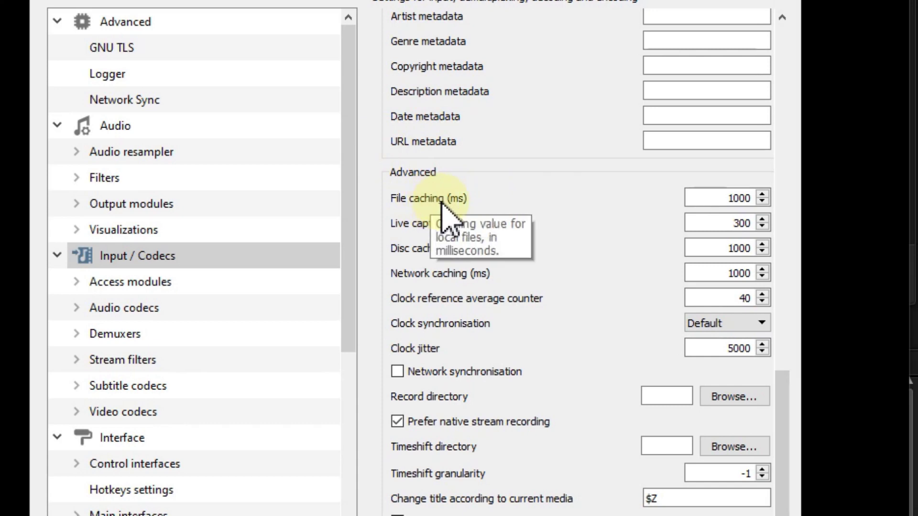
- Review the file, disc and network caching values and save the preferences
{"action": "left_click", "coordinate": [731, 197]}
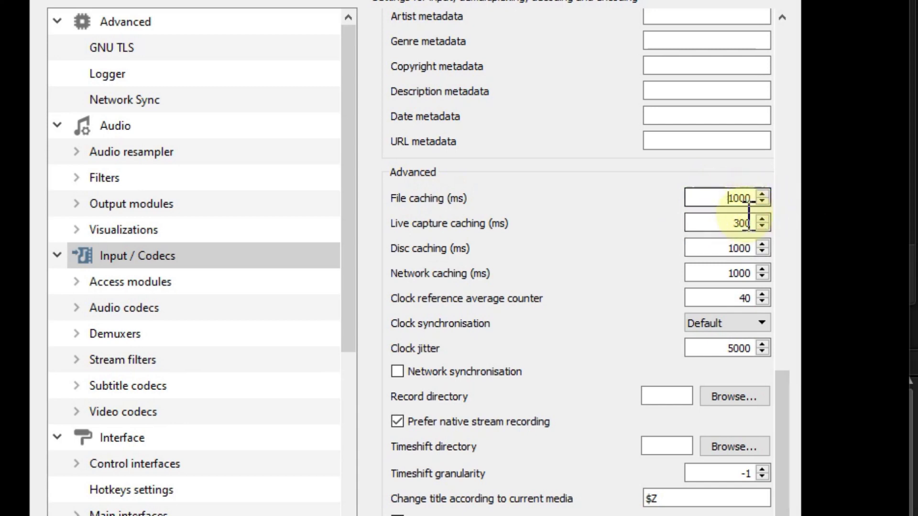
{"action": "double_click", "coordinate": [740, 197]}
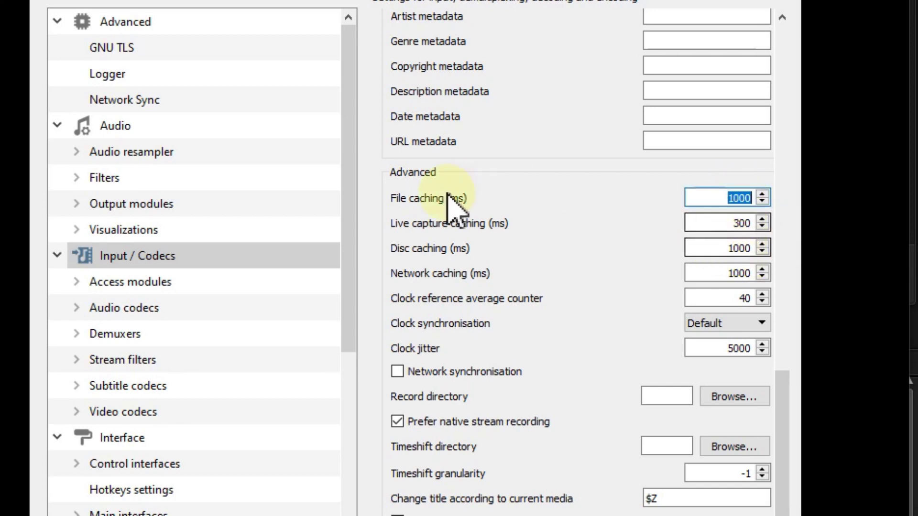
{"action": "double_click", "coordinate": [731, 248]}
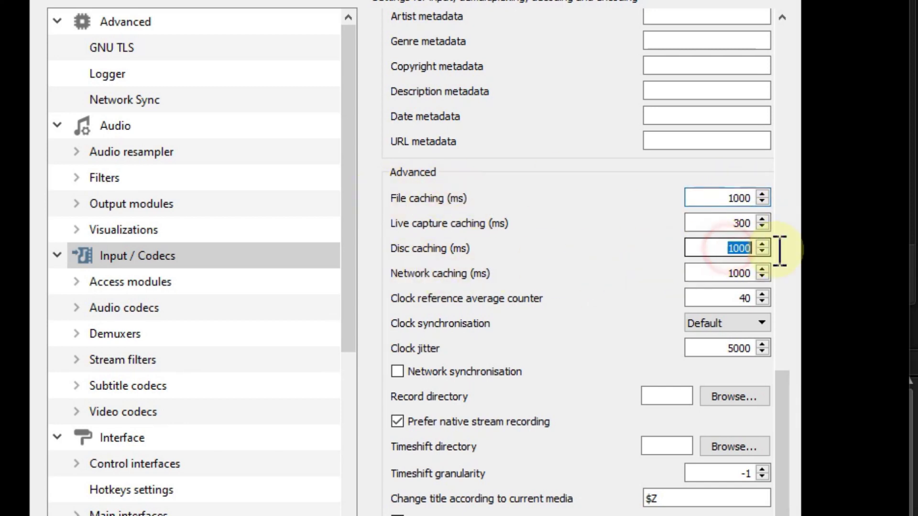
{"action": "double_click", "coordinate": [712, 273]}
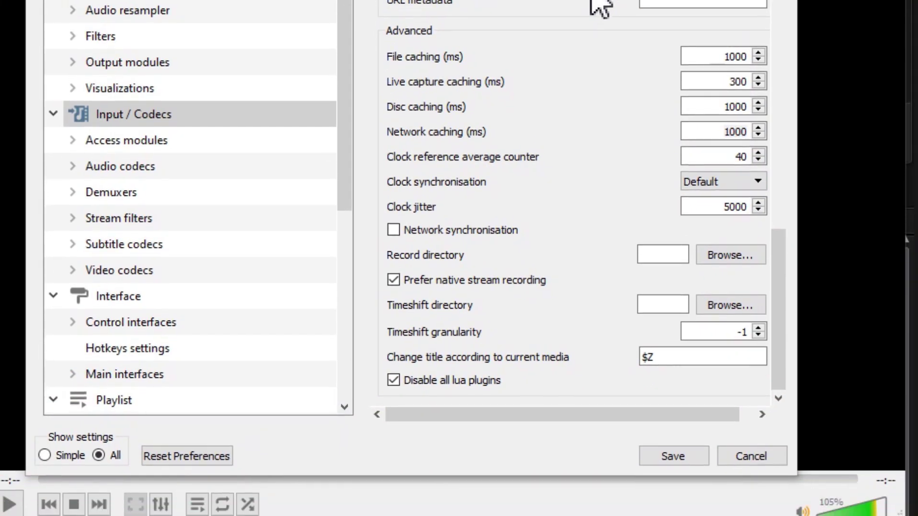
{"action": "left_click", "coordinate": [683, 454]}
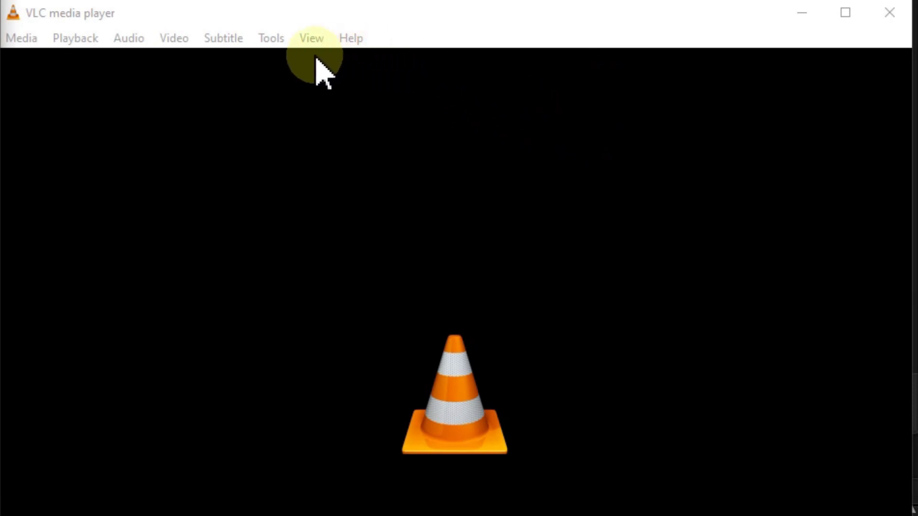
- Show all preferences again and open the FFmpeg settings in the video codecs of Input / Codecs
{"action": "left_click", "coordinate": [271, 38]}
{"action": "left_click", "coordinate": [315, 263]}
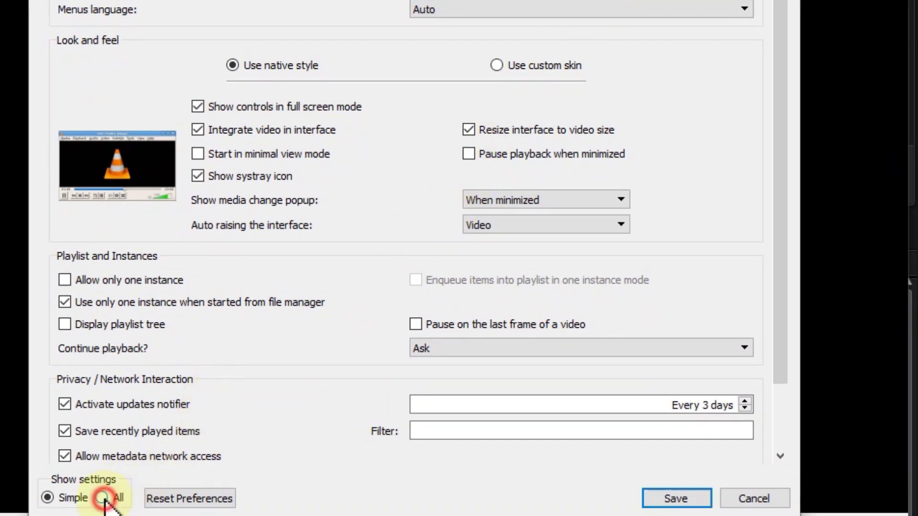
{"action": "left_click", "coordinate": [102, 497]}
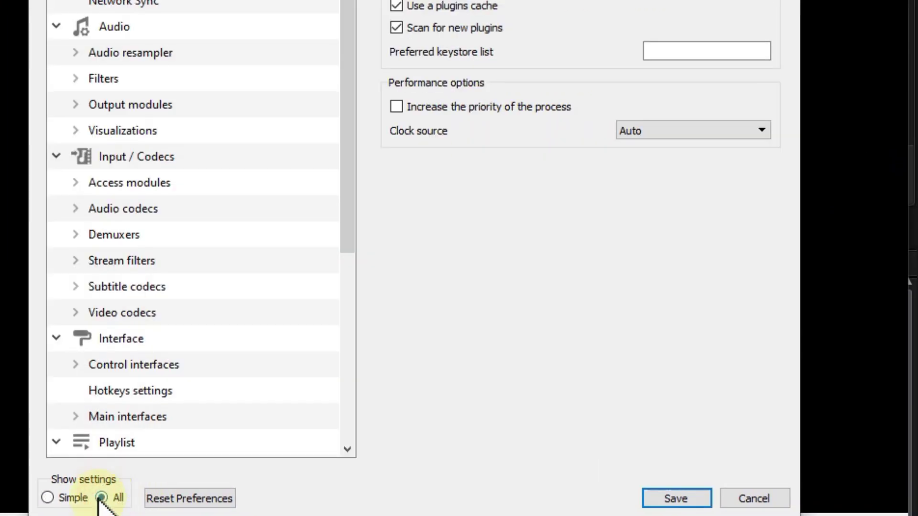
{"action": "left_click", "coordinate": [170, 160]}
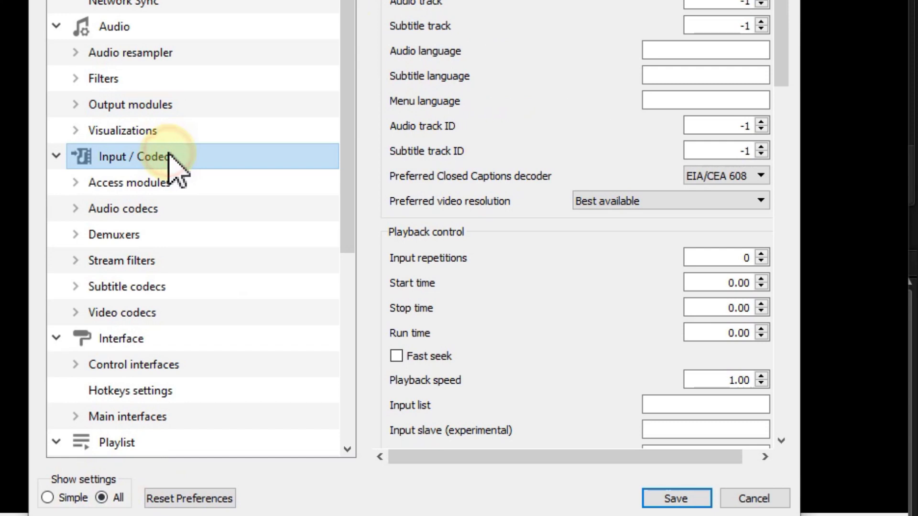
{"action": "left_click", "coordinate": [75, 312]}
{"action": "left_click_drag", "start_coordinate": [352, 213], "coordinate": [363, 236]}
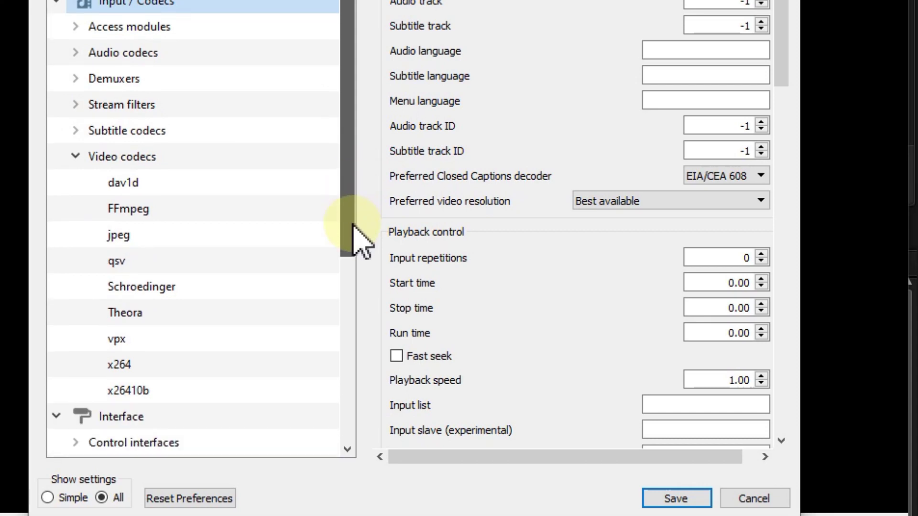
{"action": "left_click", "coordinate": [133, 210]}
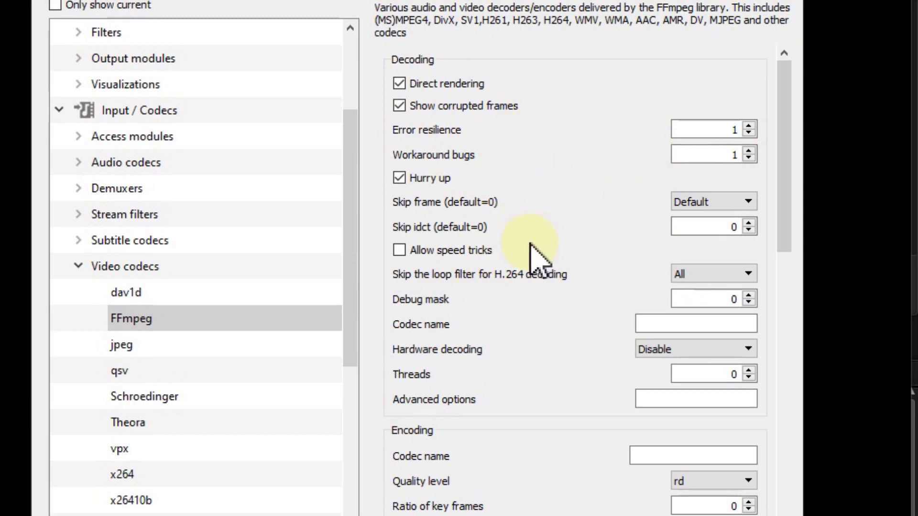
- Set skipping of the loop filter for H.264 decoding to All
{"action": "left_click", "coordinate": [395, 271]}
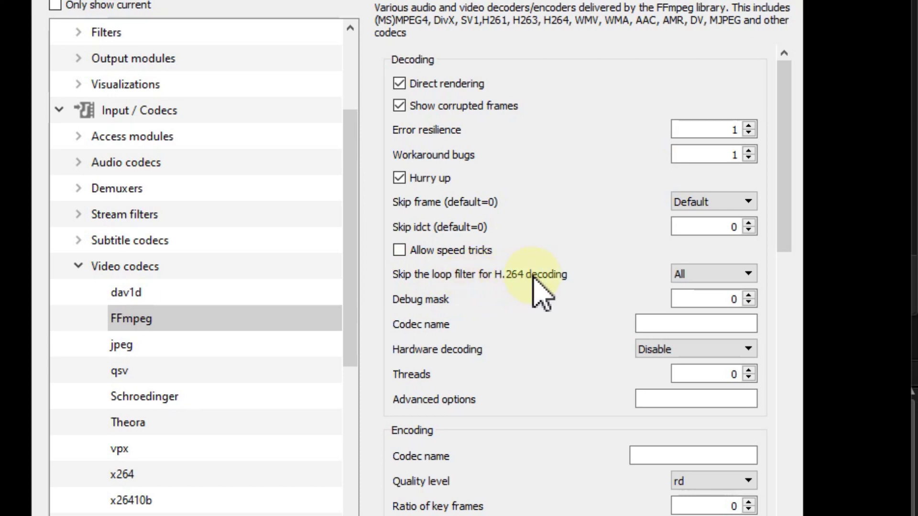
{"action": "mouse_move", "coordinate": [548, 282]}
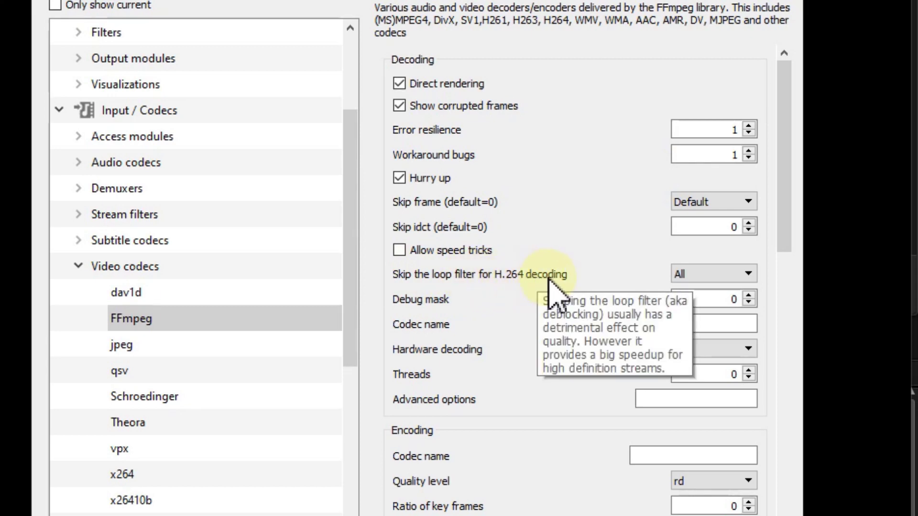
{"action": "left_click", "coordinate": [722, 277]}
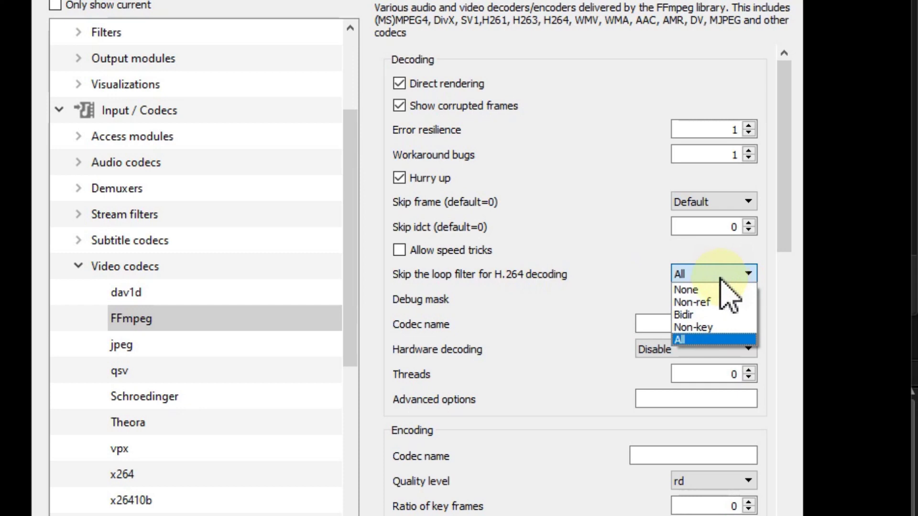
{"action": "left_click", "coordinate": [687, 341]}
{"action": "left_click", "coordinate": [652, 275]}
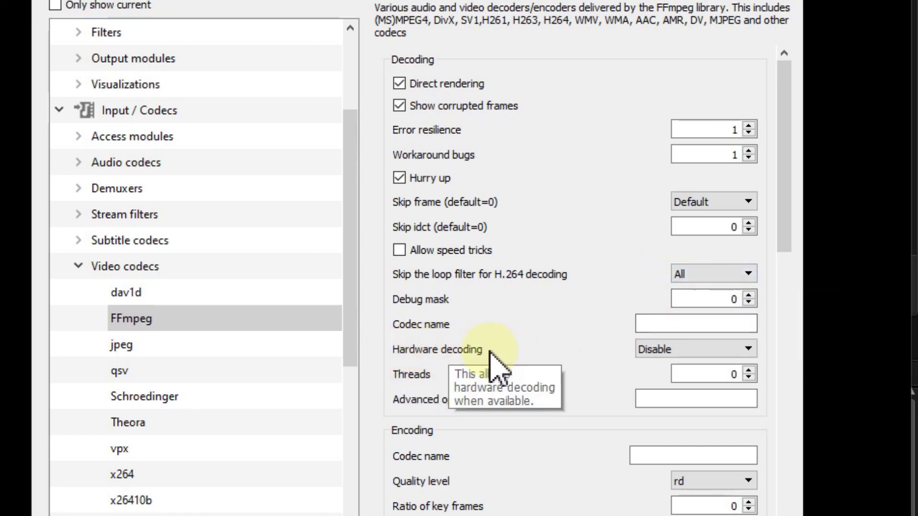
- Set FFmpeg hardware decoding to Disable and save the preferences
{"action": "left_click", "coordinate": [682, 347]}
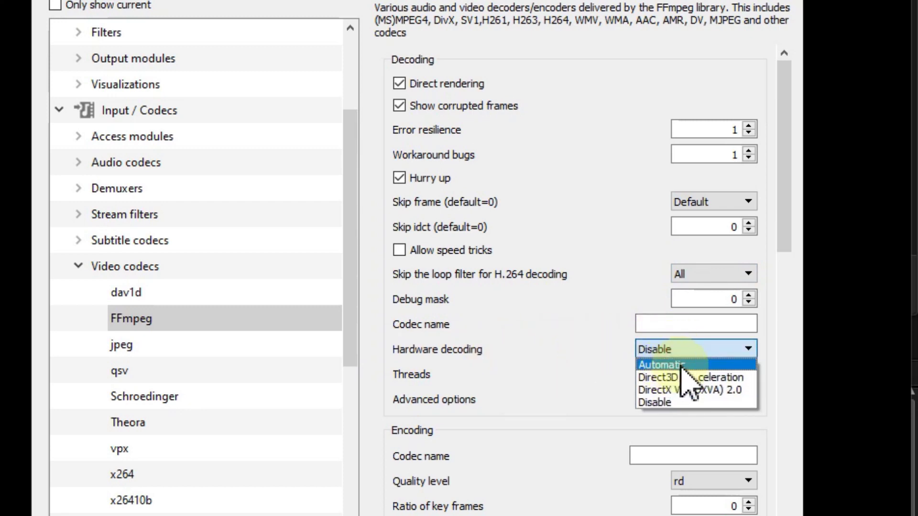
{"action": "left_click", "coordinate": [664, 403]}
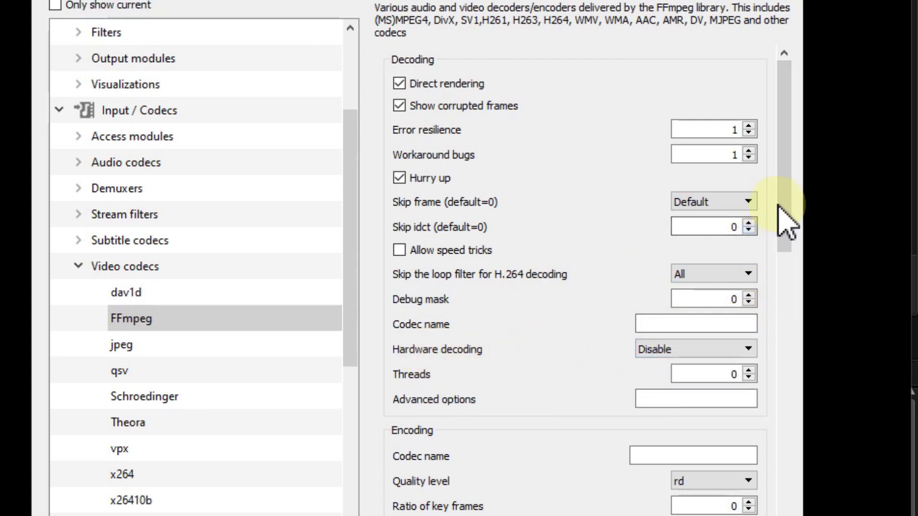
{"action": "mouse_move", "coordinate": [788, 211]}
{"action": "left_mouse_down"}
{"action": "mouse_move", "coordinate": [783, 203]}
{"action": "mouse_move", "coordinate": [784, 242]}
{"action": "left_mouse_up"}
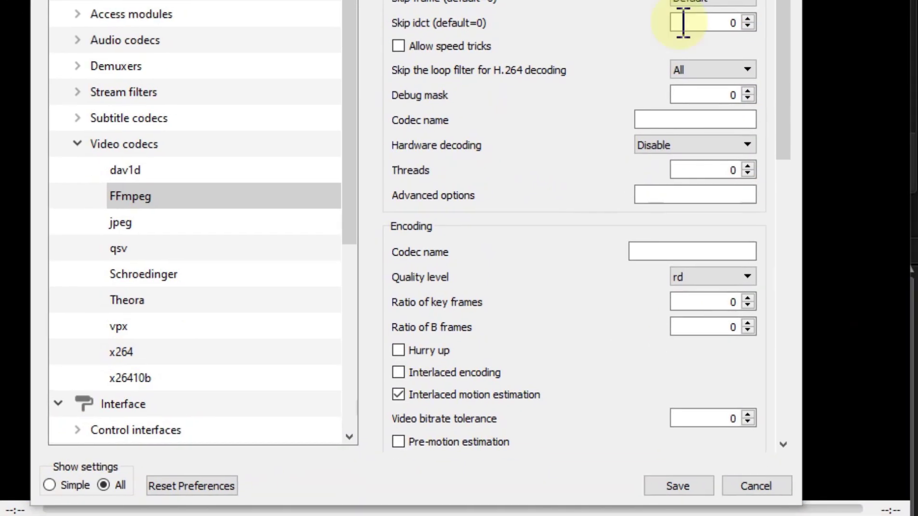
{"action": "left_click", "coordinate": [677, 486]}
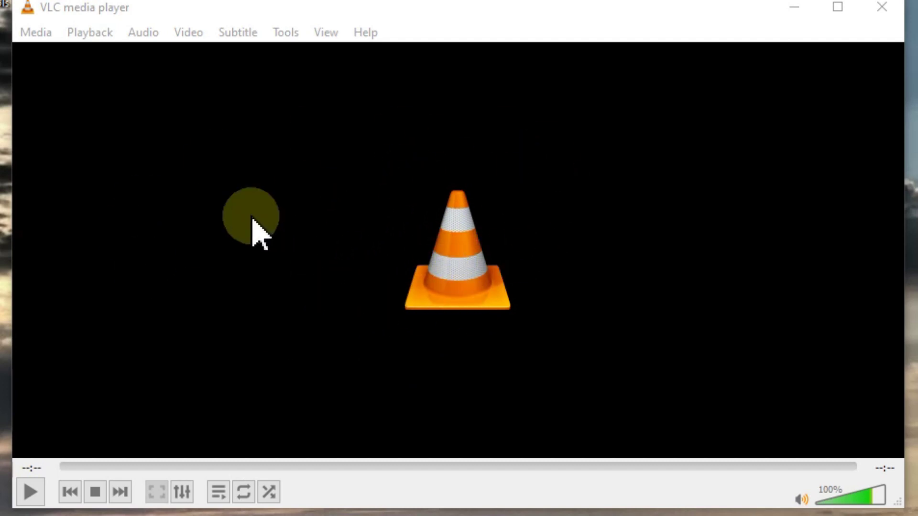
- Try OpenGL video output as the display output in the simple video preferences
{"action": "left_click", "coordinate": [282, 32]}
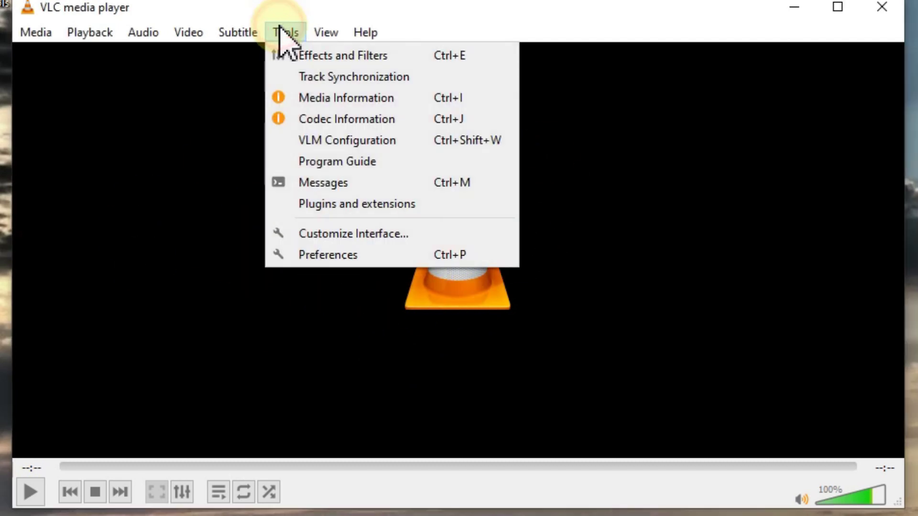
{"action": "left_click", "coordinate": [352, 255]}
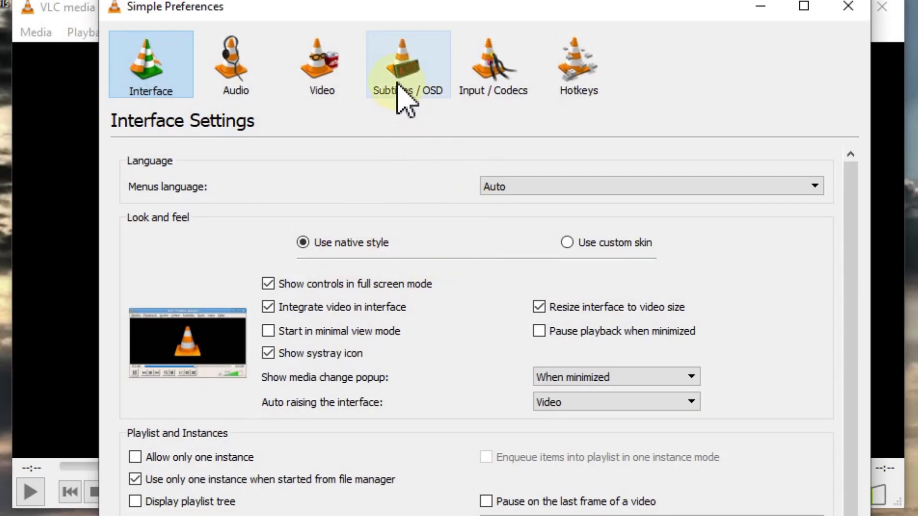
{"action": "left_click", "coordinate": [326, 74]}
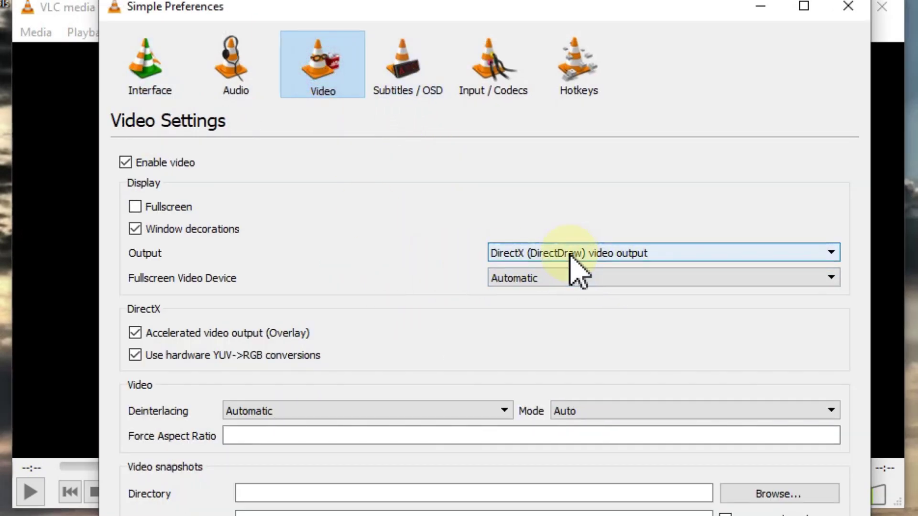
{"action": "left_click", "coordinate": [612, 258]}
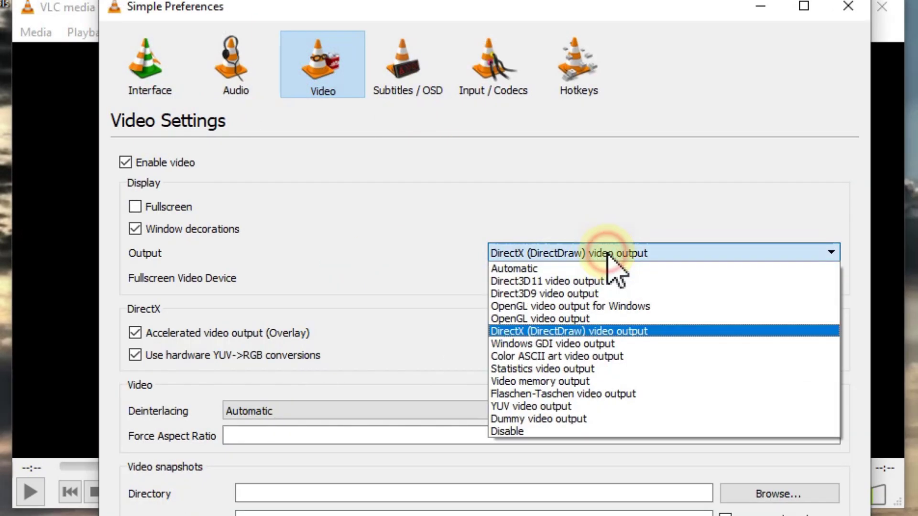
{"action": "left_click", "coordinate": [524, 319]}
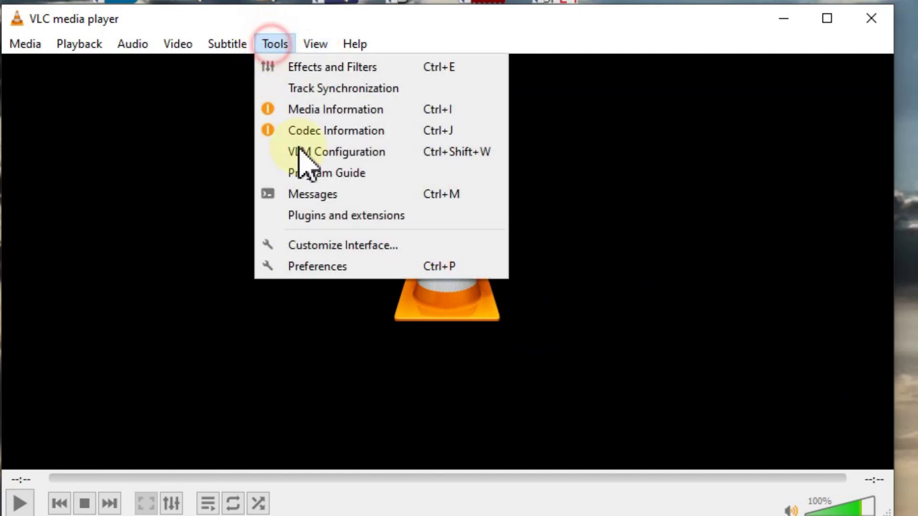
- Set the video output to Automatic in the simple video preferences and save the change
{"action": "left_click", "coordinate": [318, 266]}
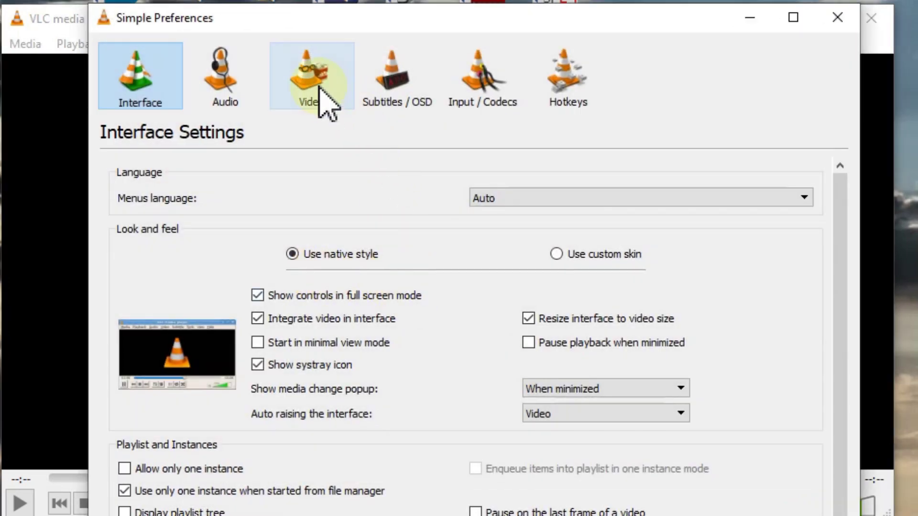
{"action": "left_click", "coordinate": [327, 103]}
{"action": "left_click", "coordinate": [591, 267]}
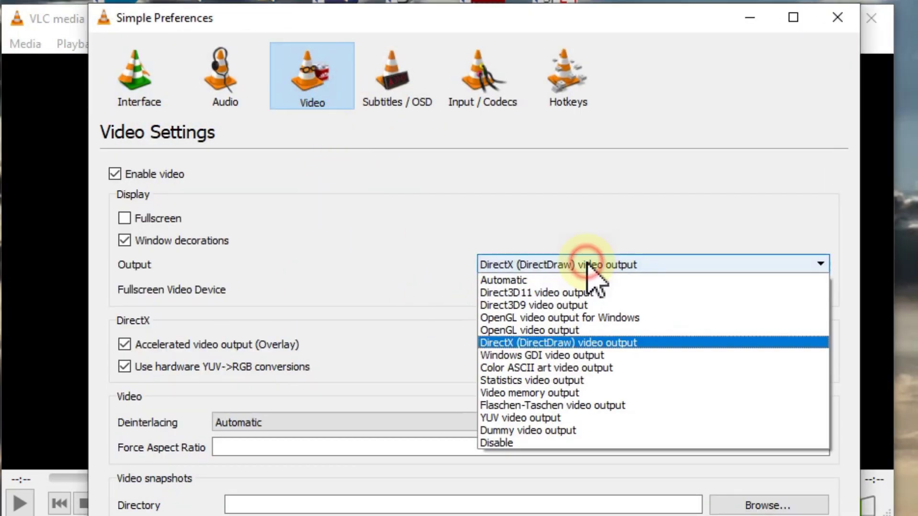
{"action": "left_click", "coordinate": [516, 278]}
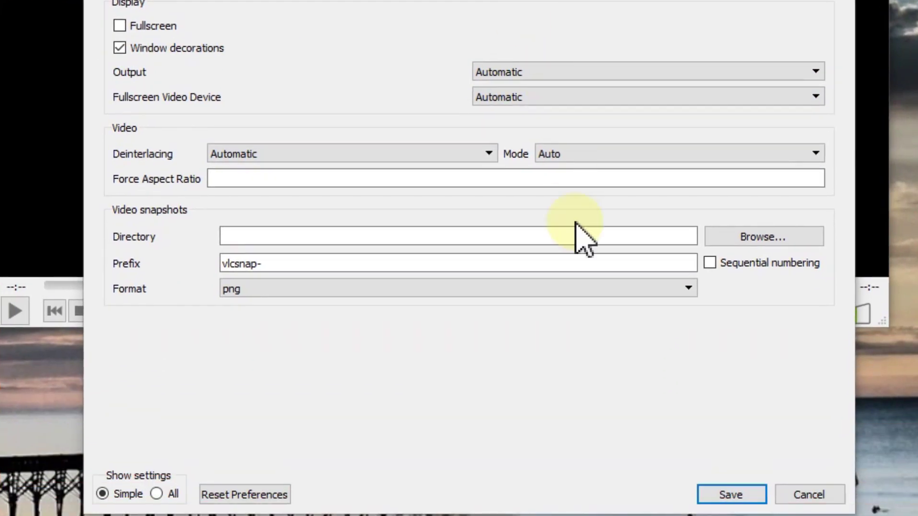
{"action": "left_click", "coordinate": [724, 496]}
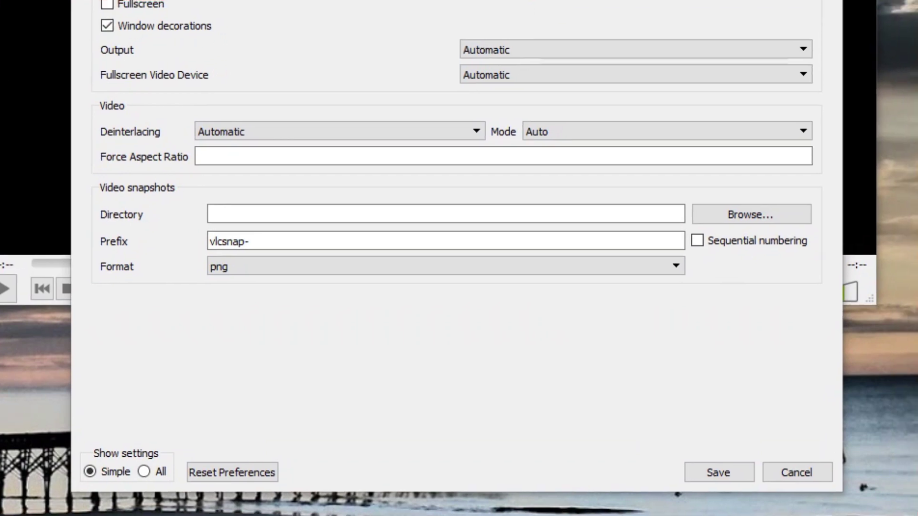
- Reset the media player's preferences to their defaults
{"action": "left_click", "coordinate": [513, 120]}
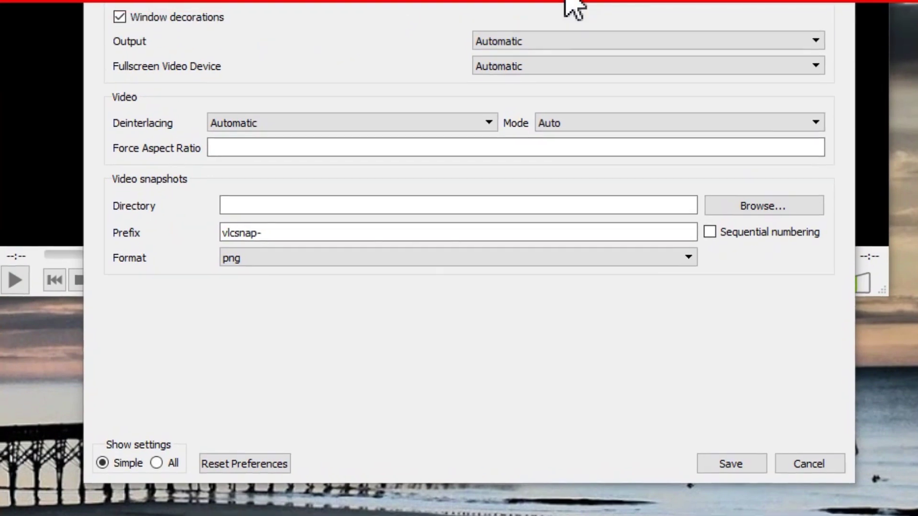
{"action": "left_click", "coordinate": [213, 515]}
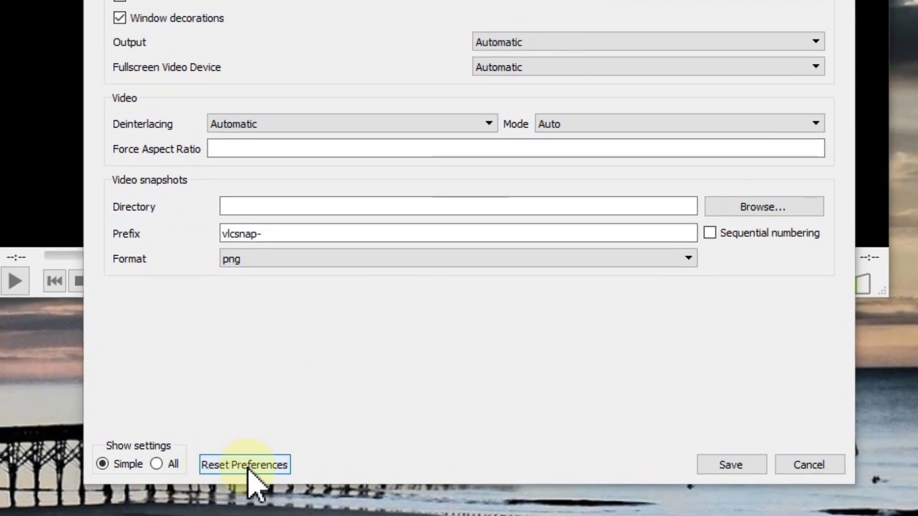